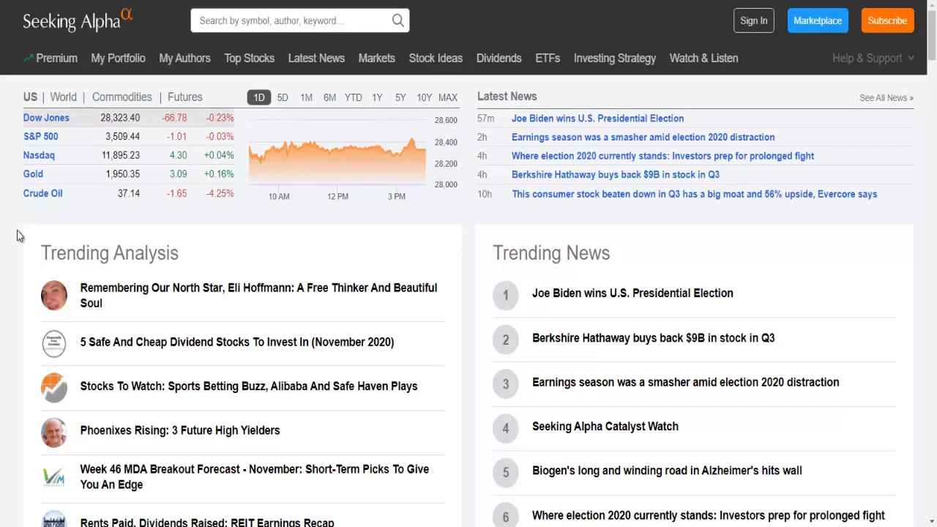
Open the My Portfolio page from the home page's top navigation bar.
click(131, 63)
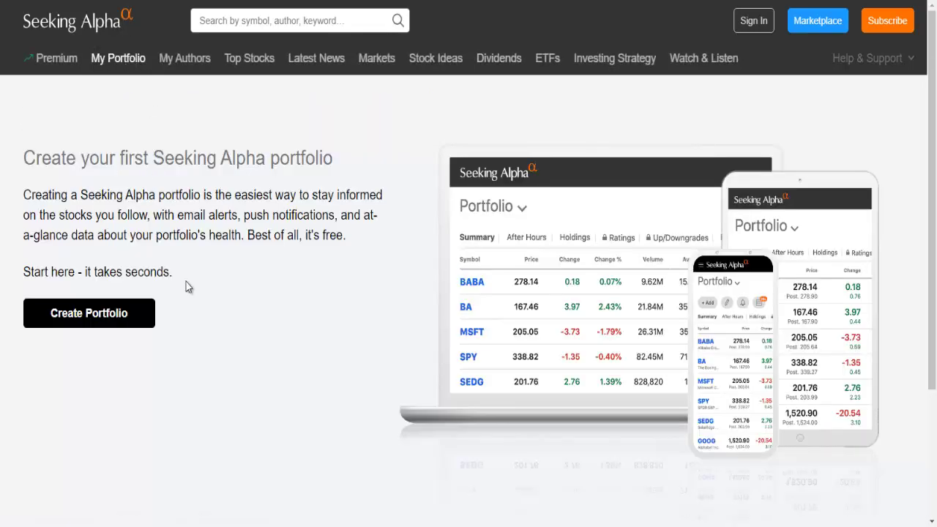
Start a first portfolio and submit the member sign-in with the account email and password.
click(98, 315)
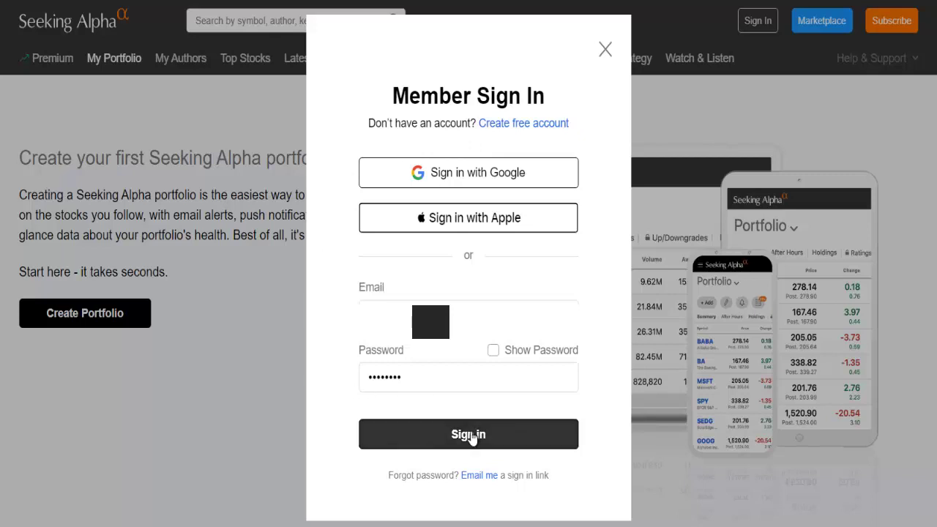
click(471, 435)
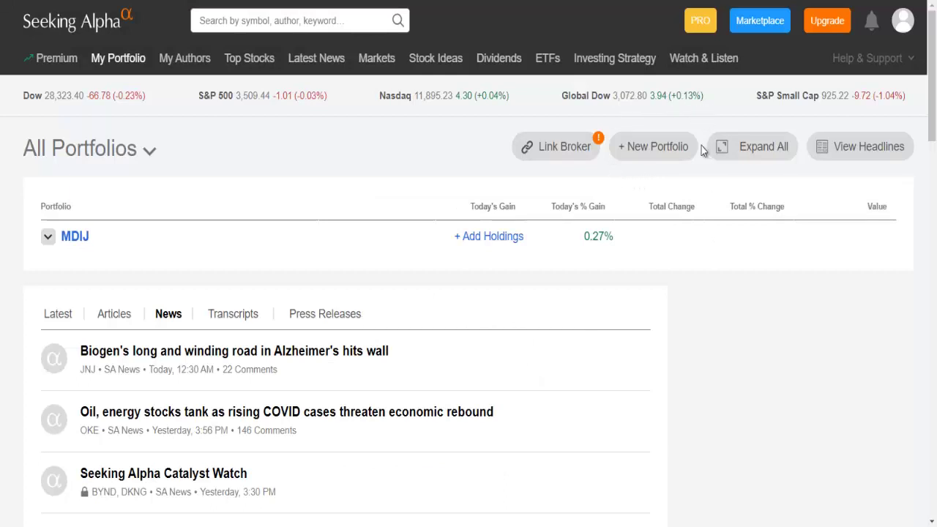
Replace the default name 'Portfolio 1' with 'Test' and create the new portfolio.
click(652, 148)
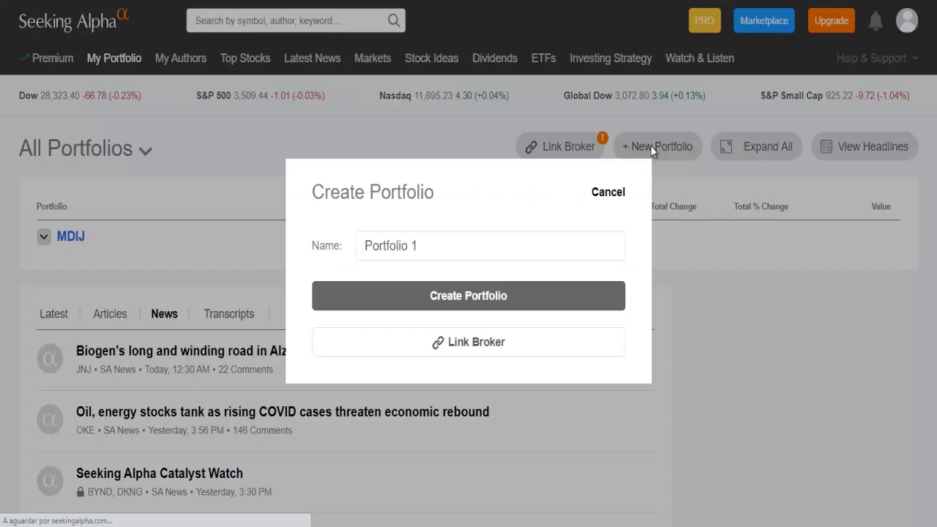
click(440, 241)
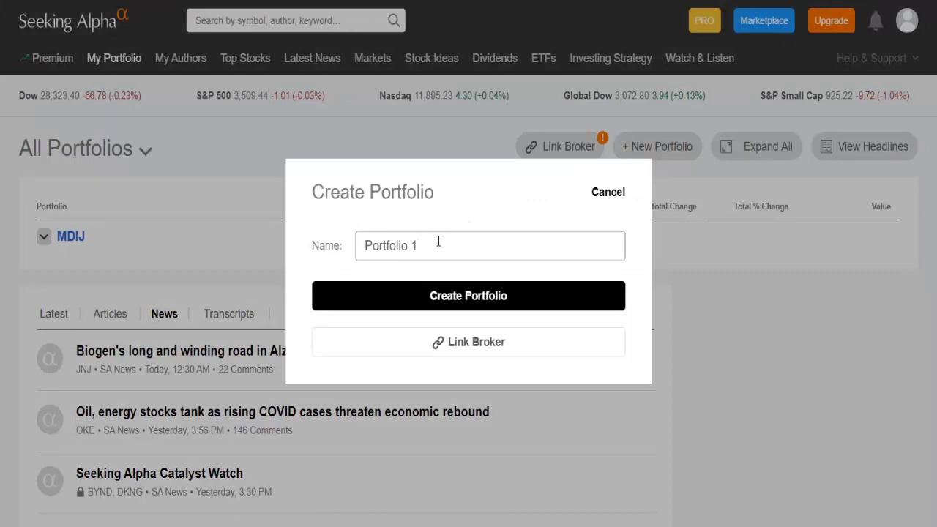
key(BackSpace)
key(BackSpace)
key(BackSpace)
key(BackSpace)
key(BackSpace)
key(BackSpace)
key(BackSpace)
key(BackSpace)
key(BackSpace)
key(BackSpace)
key(BackSpace)
text(Test)
click(466, 293)
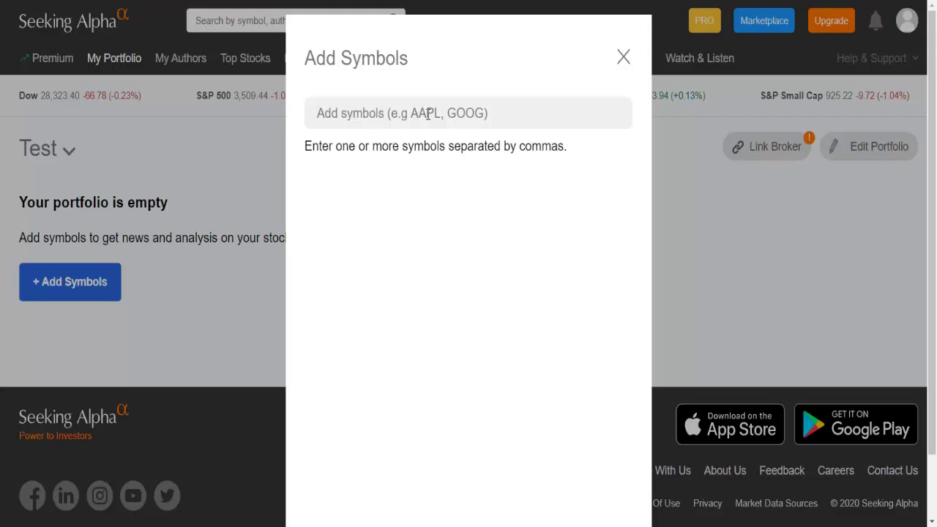
Enter AAPL, then pick EPD and ABBV (AbbVie Inc.) from the symbol suggestions.
click(427, 113)
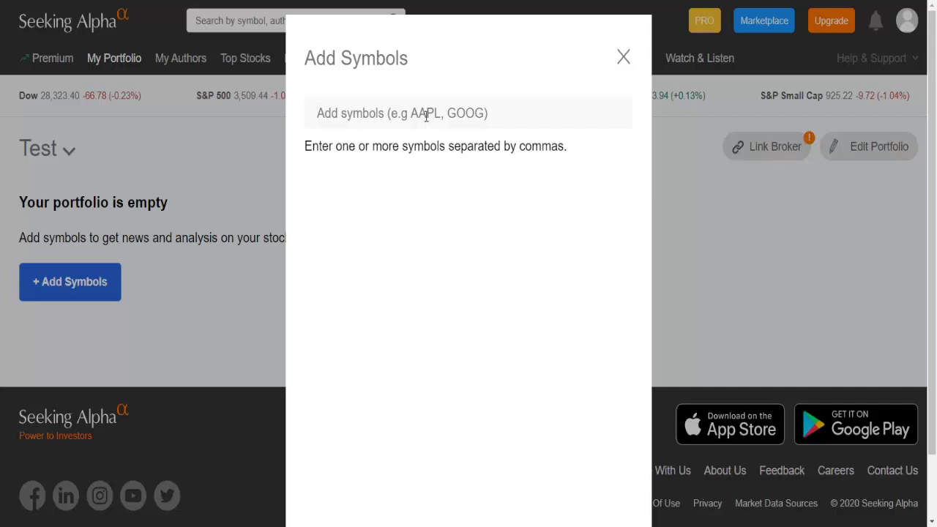
text(AAPL)
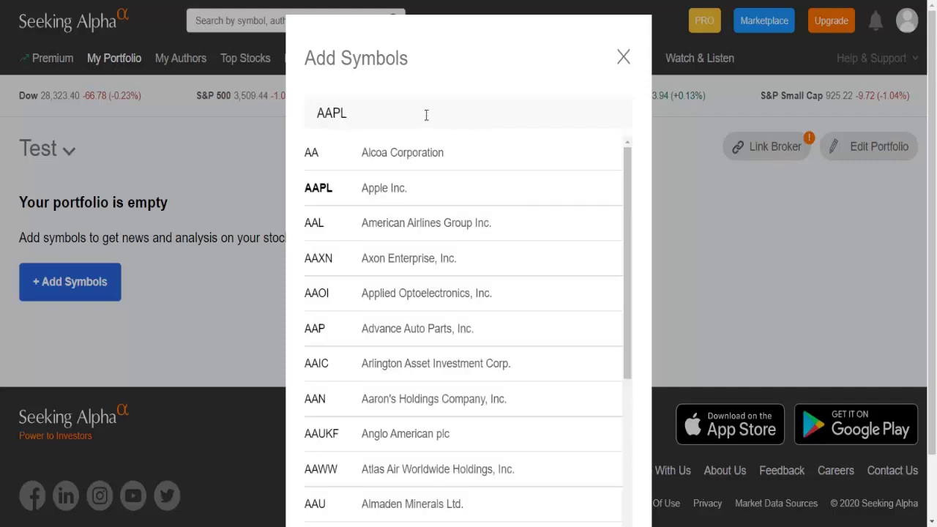
text(,)
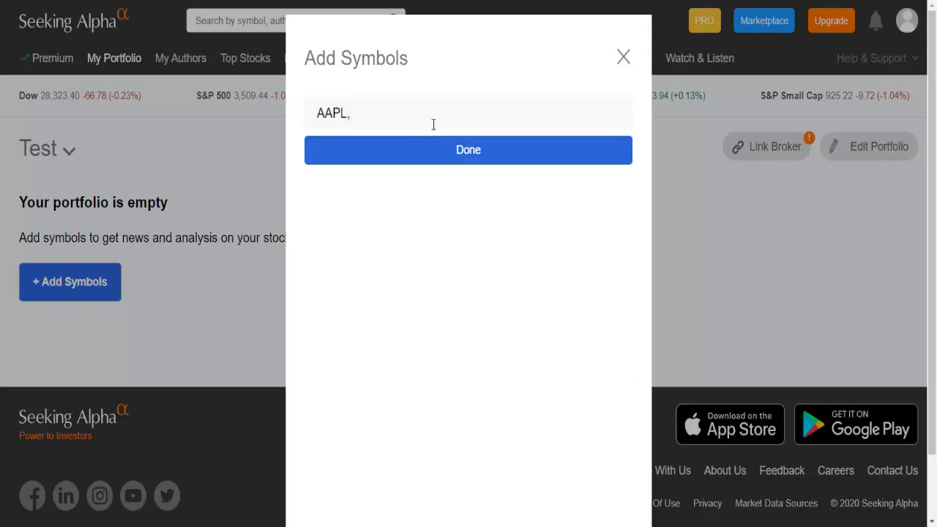
text( epd)
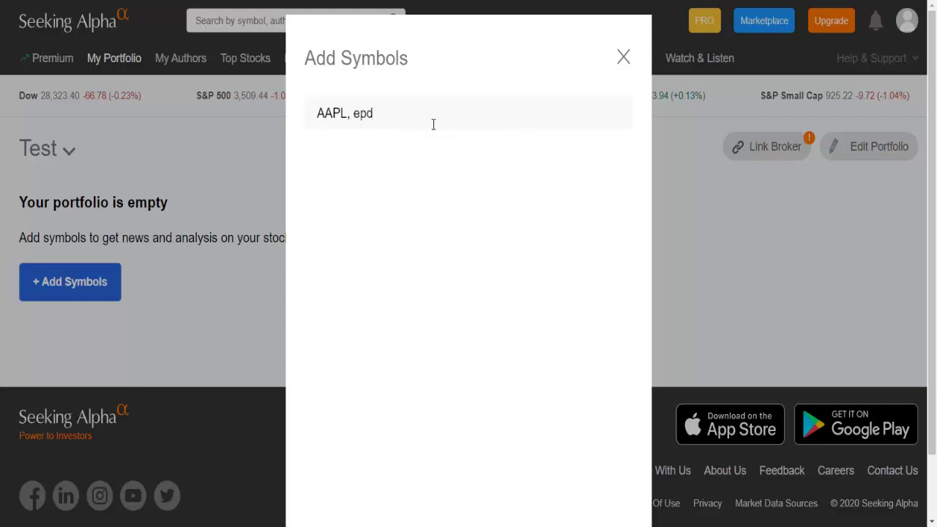
click(435, 154)
text(abbv)
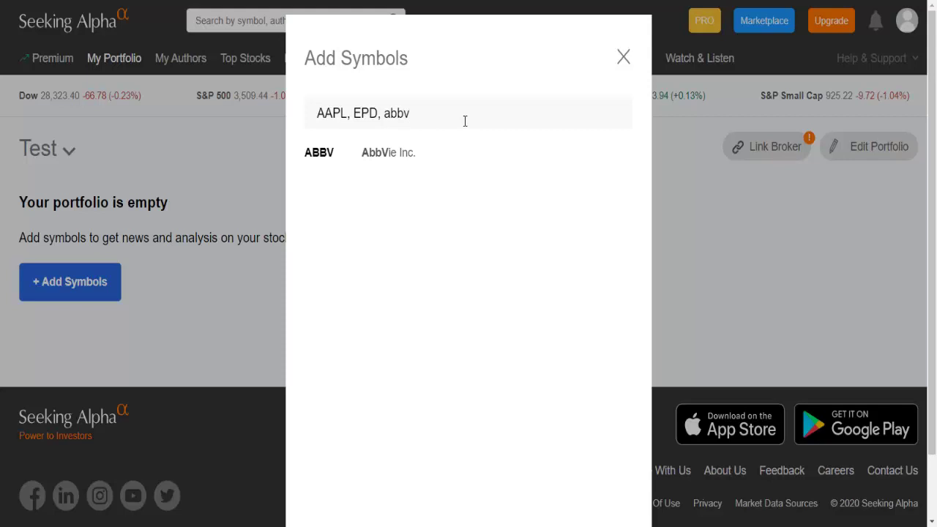
click(404, 151)
Pick General Dynamics (GD), CVS Health and Verizon (VZ), then confirm the six symbols.
text(general)
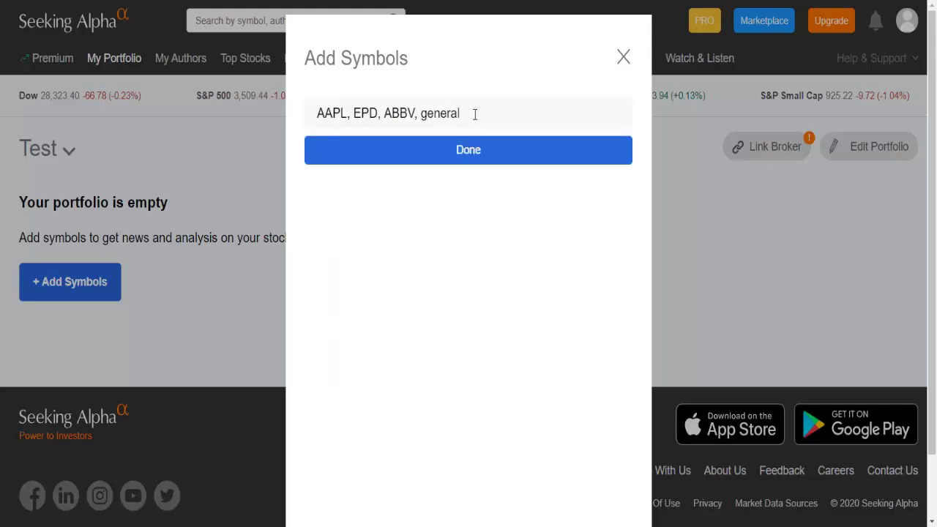
text( dy)
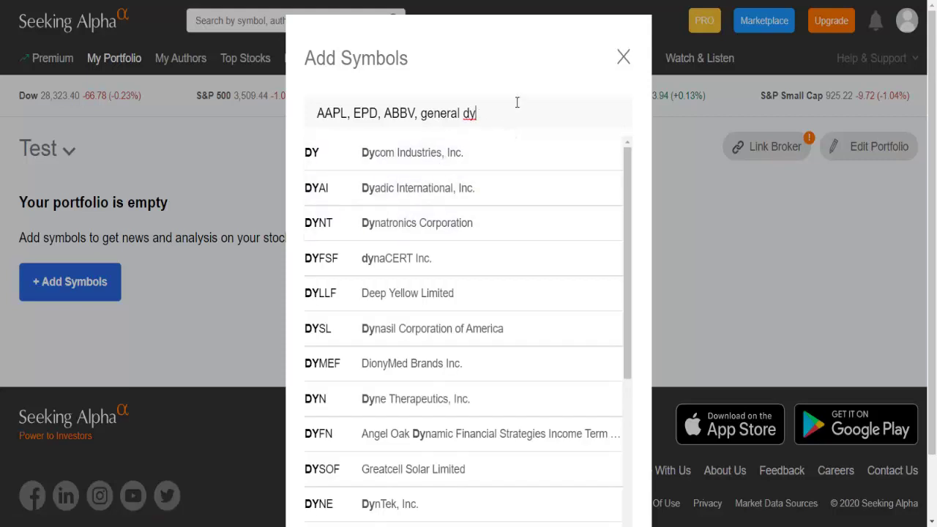
text(namicas)
key(BackSpace)
key(BackSpace)
text(s)
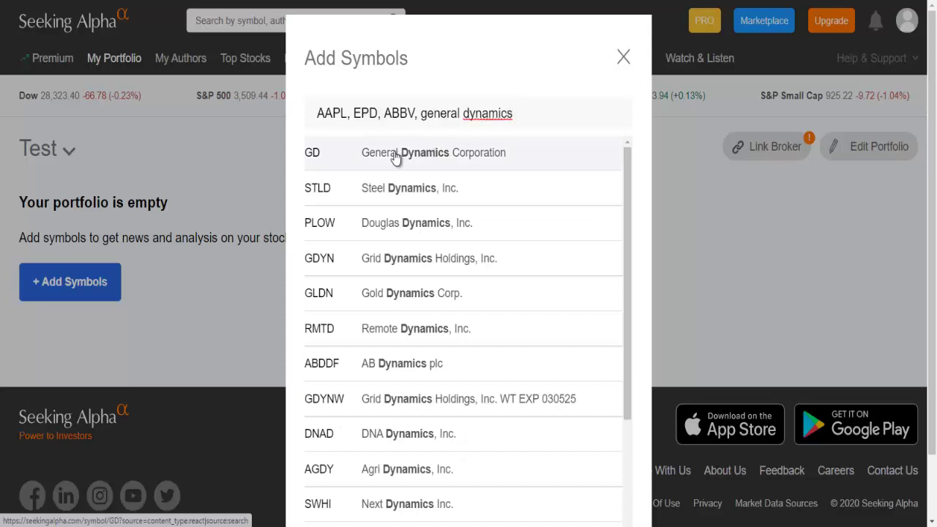
click(396, 153)
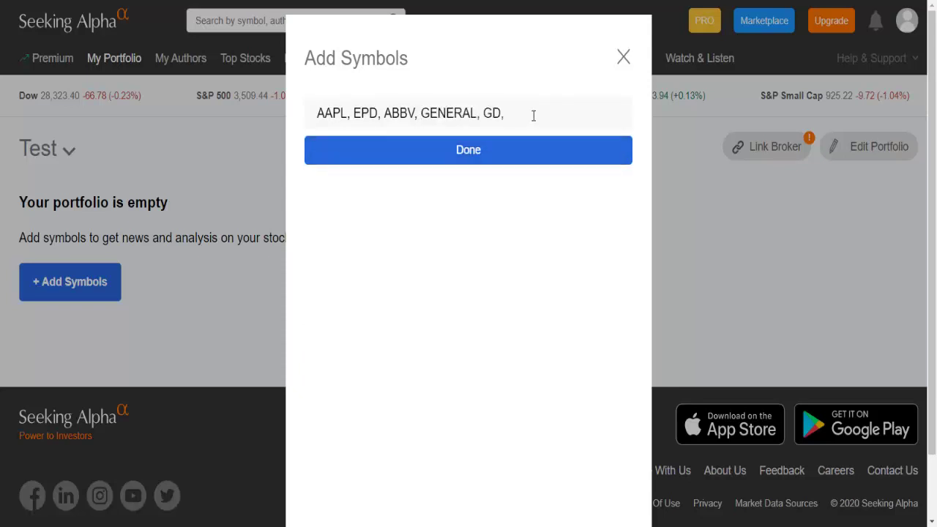
text(cvs)
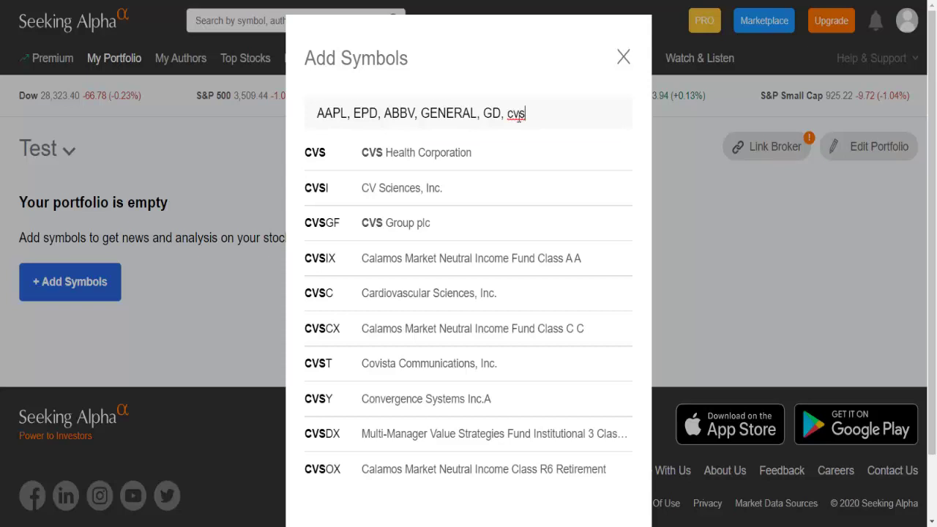
click(442, 155)
text(vz)
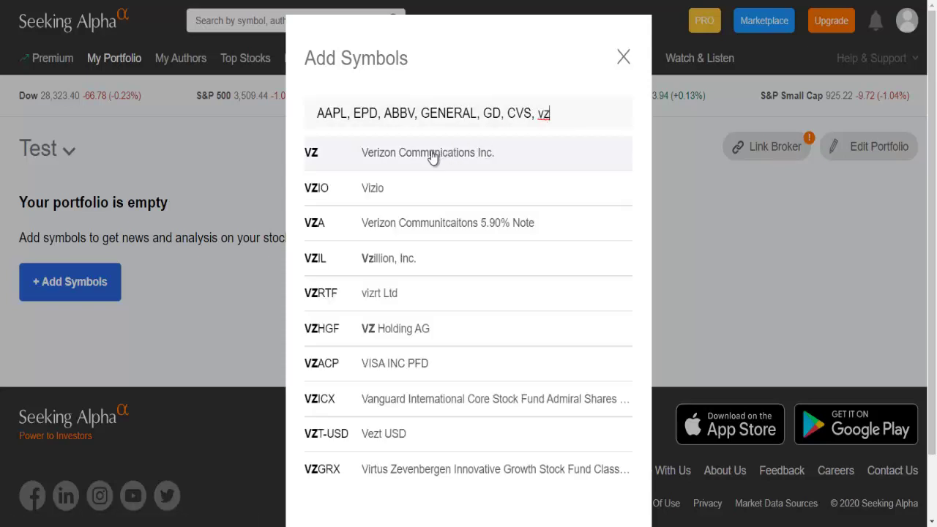
click(410, 161)
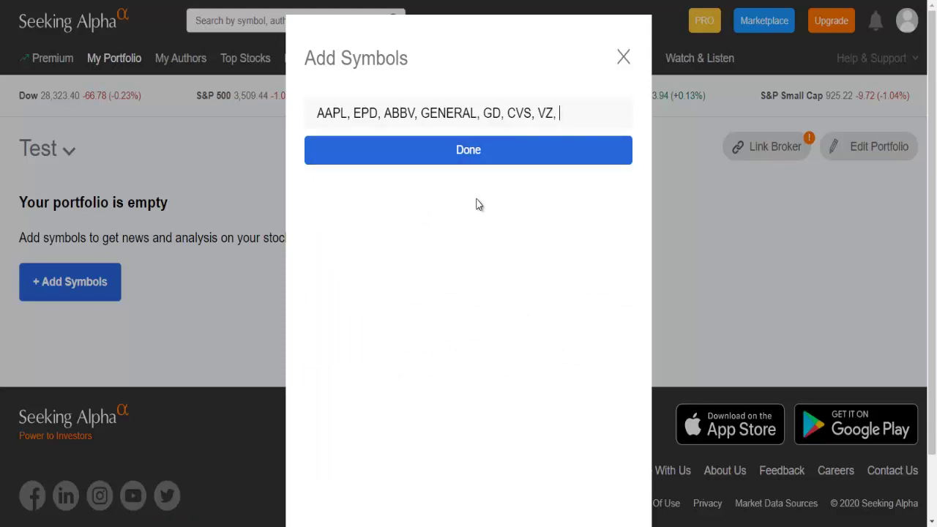
click(469, 162)
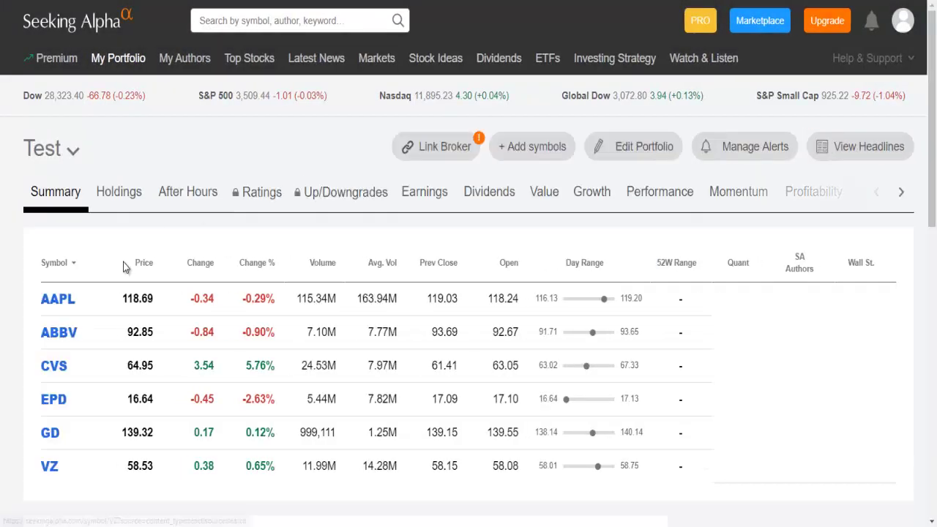
Scroll through the Test Summary table listing AAPL, ABBV, CVS, EPD, GD and VZ.
scroll(125, 265, down, 3)
scroll(123, 264, up, 2)
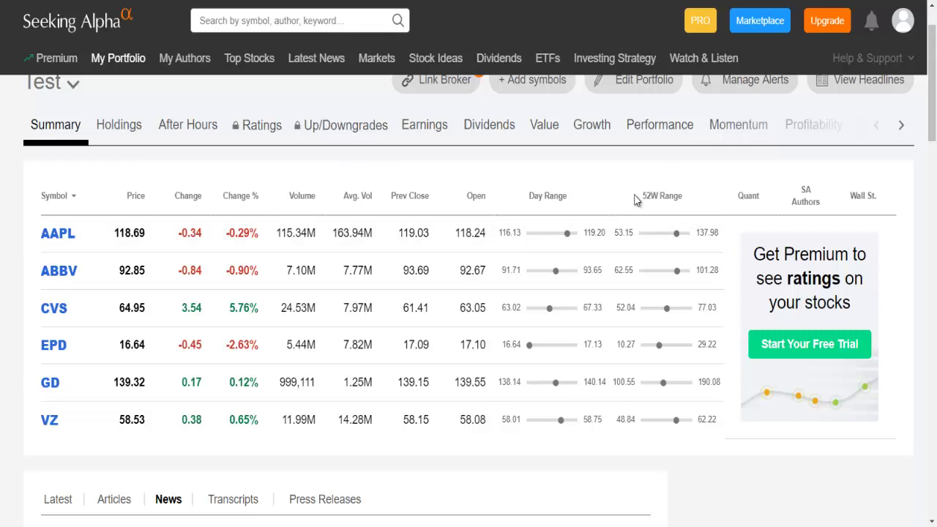
scroll(471, 233, up, 1)
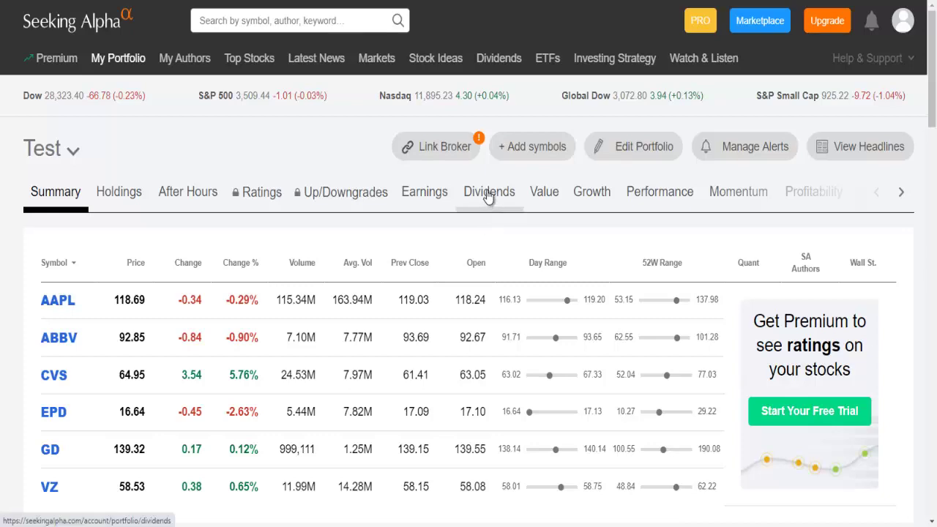
Show the Dividends view with ex-dividend dates, yields, payout ratios and years of growth.
click(487, 196)
scroll(246, 176, down, 1)
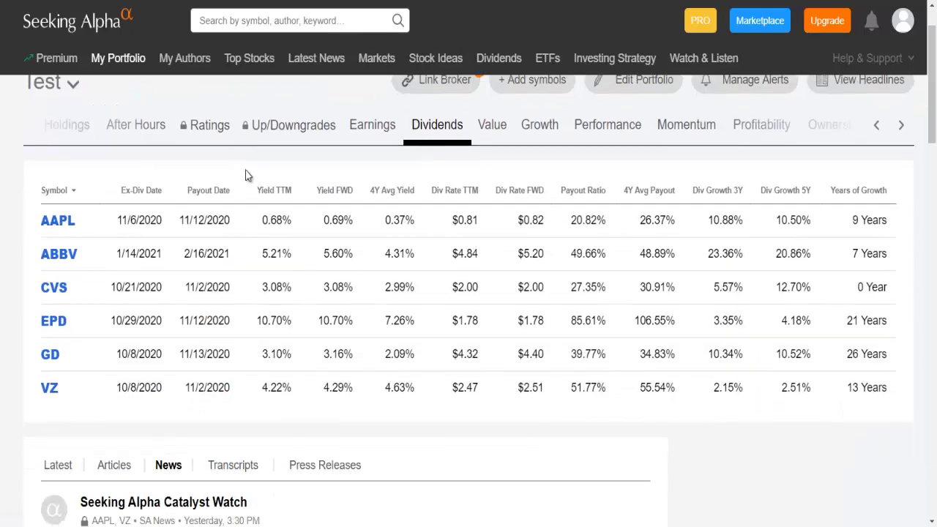
scroll(253, 185, up, 1)
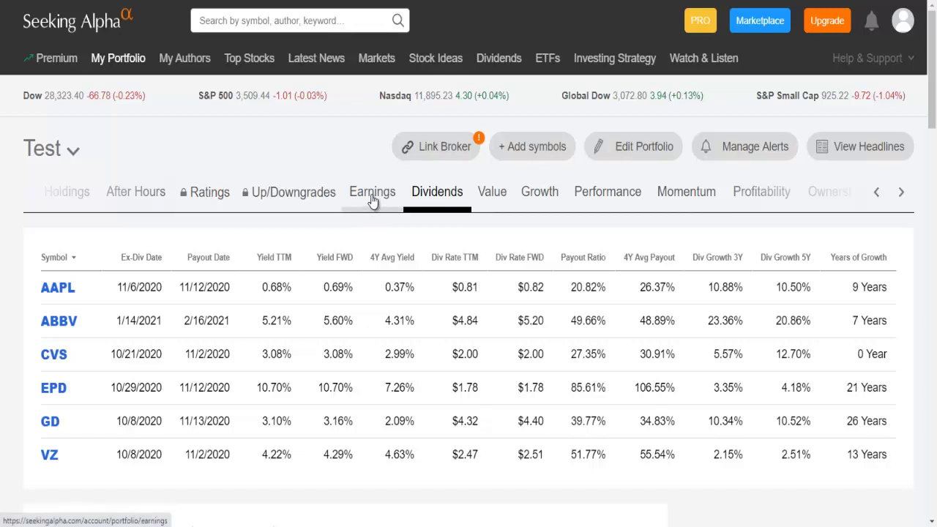
View the Earnings table, then the Value view with market cap, EV, P/E and PEG.
click(373, 203)
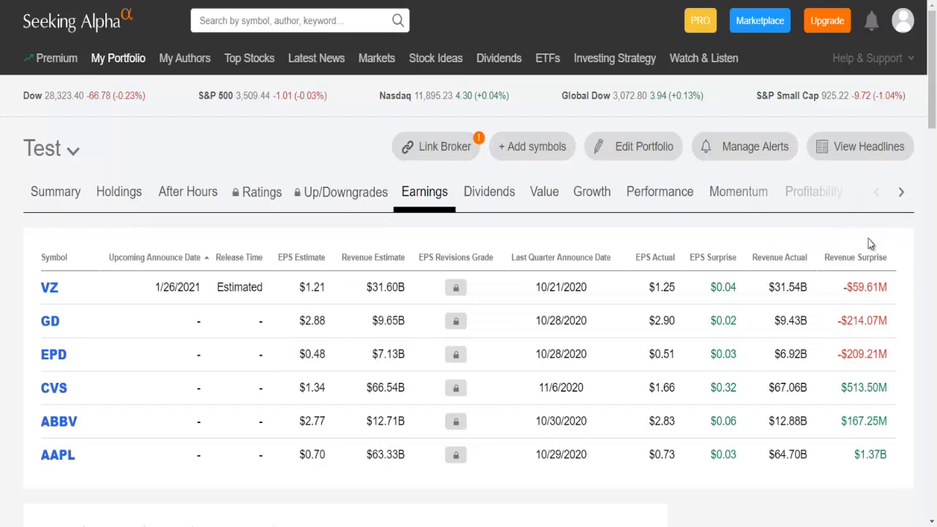
click(548, 195)
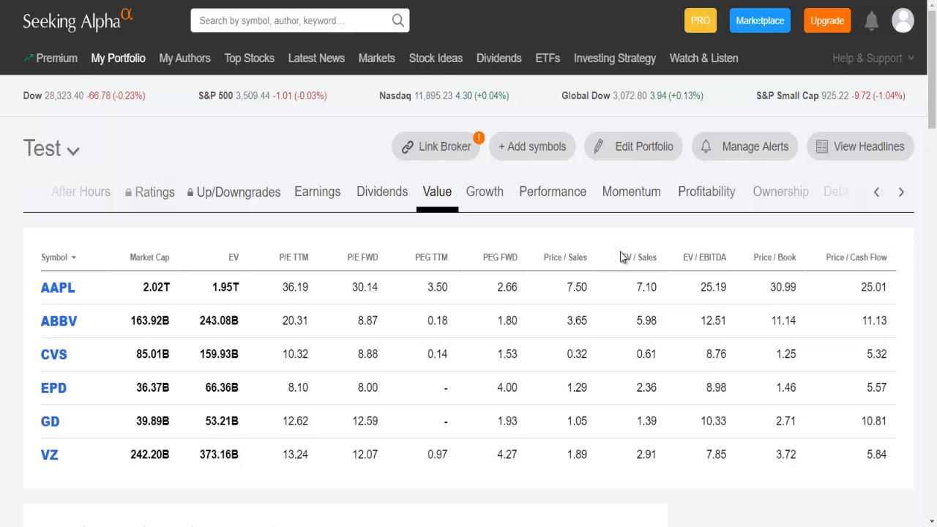
Step through the Growth, Performance and Momentum views for the six holdings.
click(491, 202)
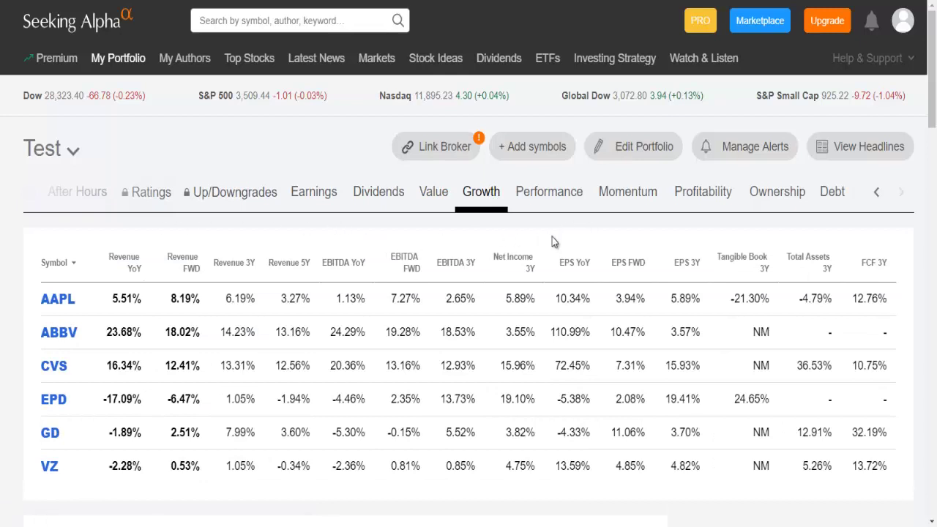
click(546, 202)
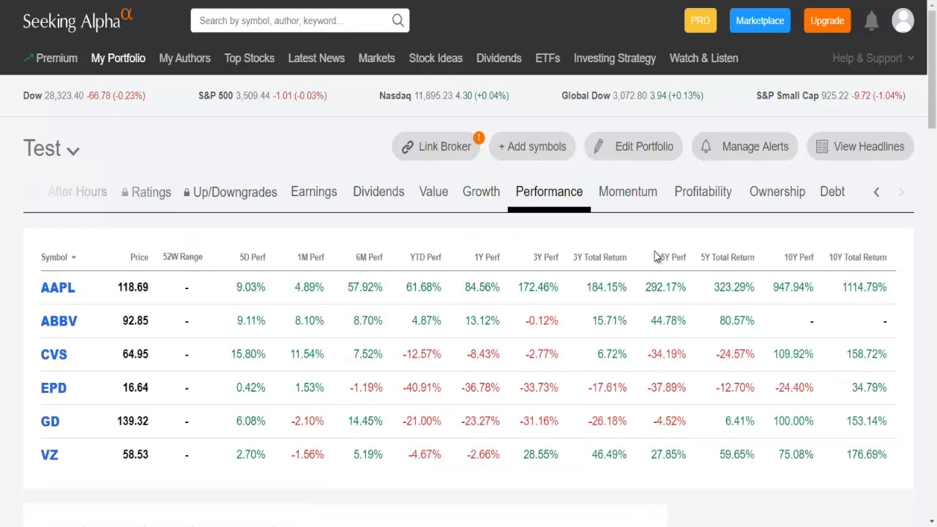
click(642, 203)
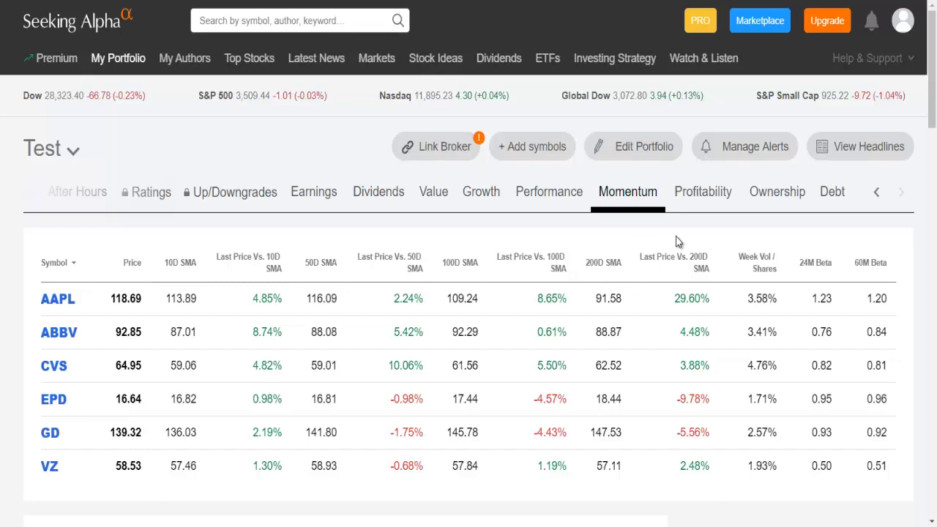
Check the Profitability, Ownership and Debt views for the six holdings.
click(703, 192)
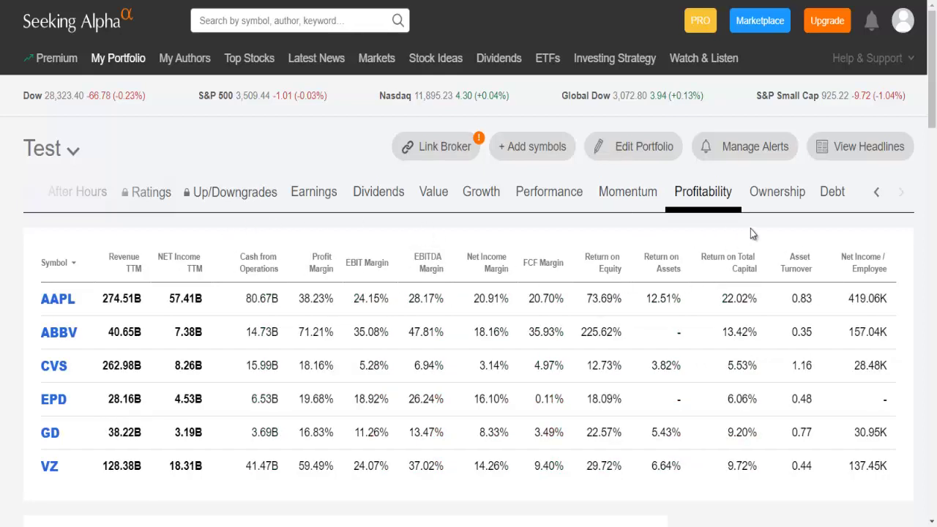
click(778, 194)
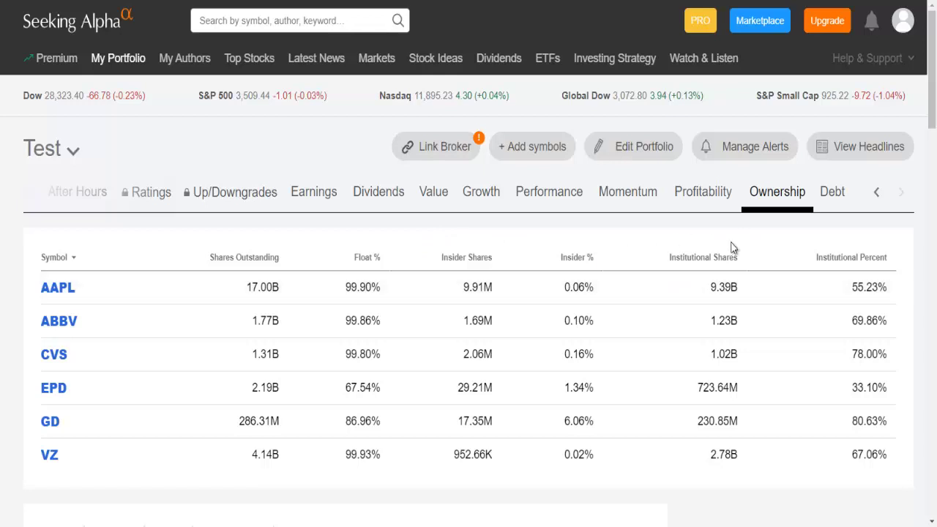
click(833, 195)
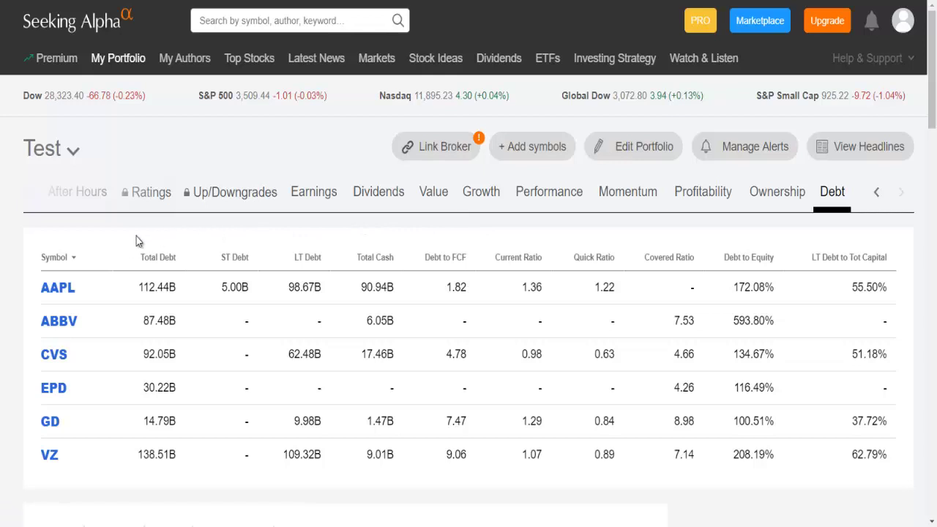
Scroll the tab strip back to the start and return to the Summary view.
click(876, 191)
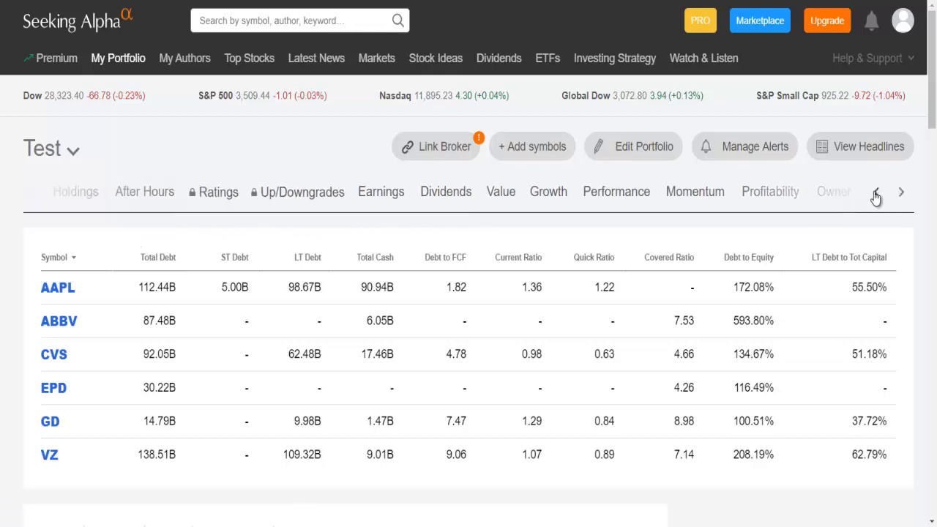
click(875, 194)
click(56, 193)
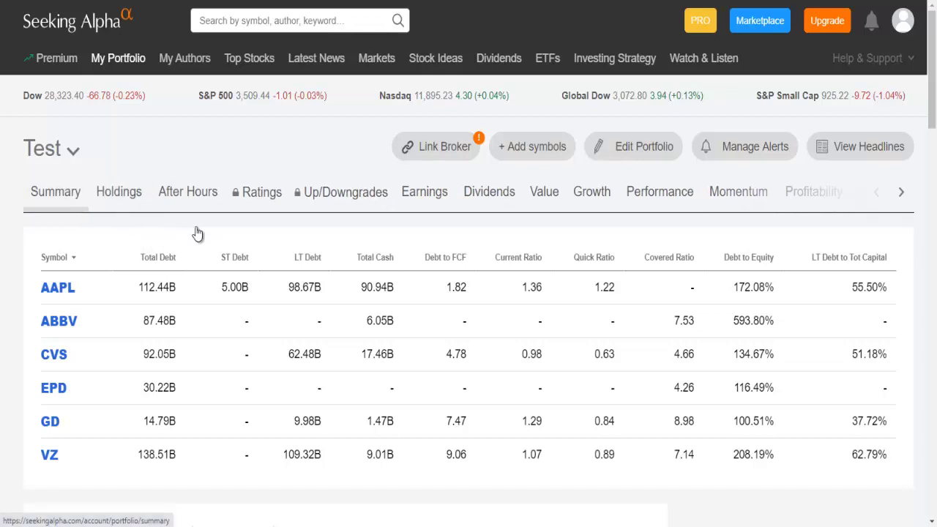